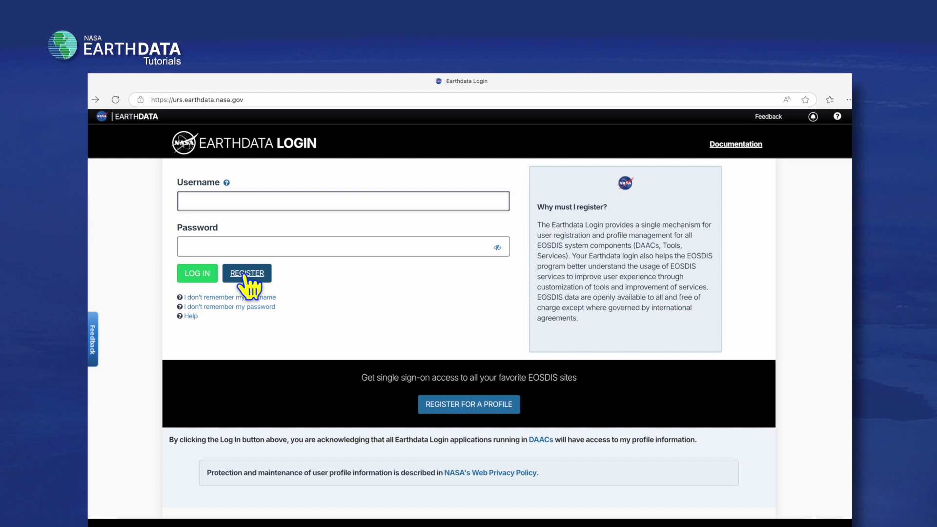
# Open the Earthdata Login registration form to start a new profile
pyautogui.click(247, 277)
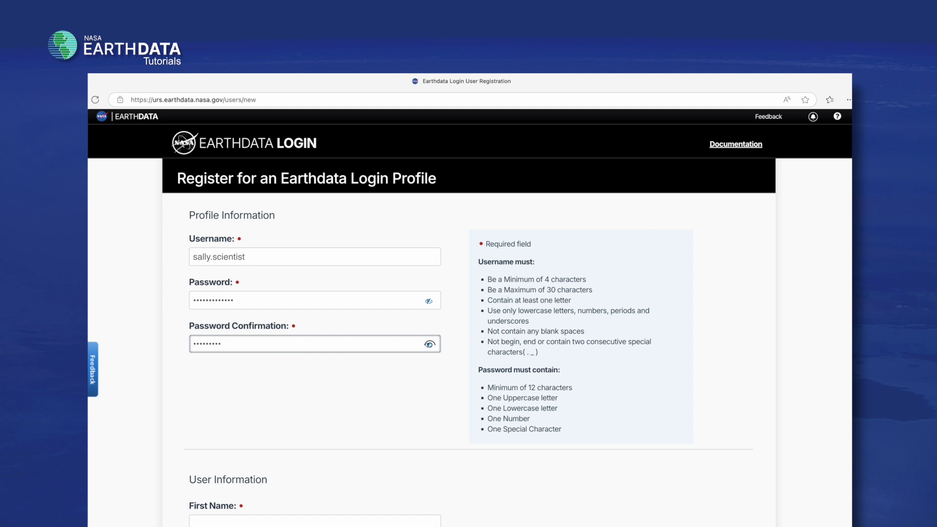
pyautogui.scroll(-2, 256, 353)
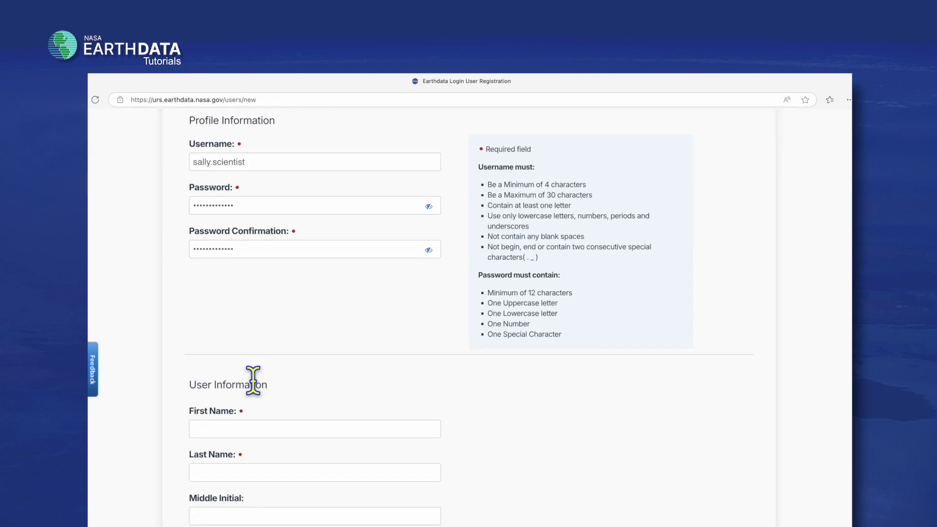
pyautogui.scroll(-1, 251, 381)
pyautogui.scroll(-1, 251, 381)
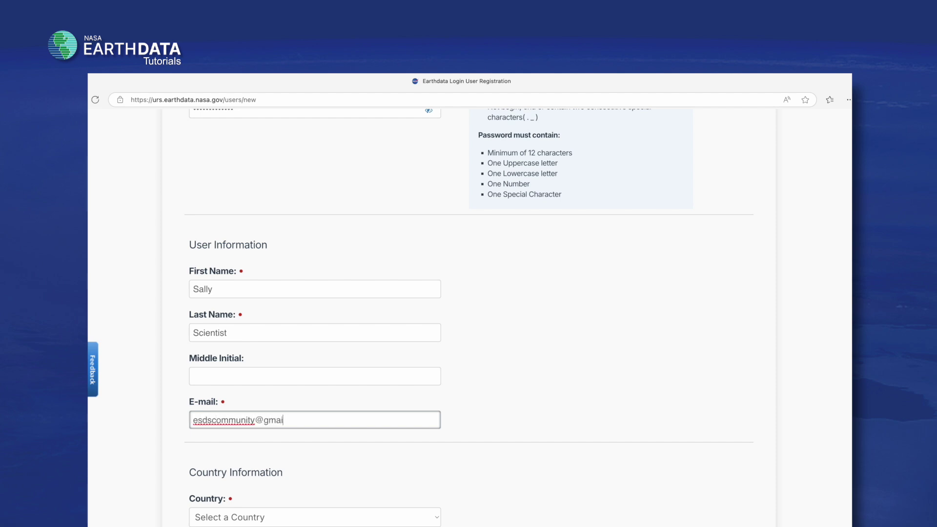
pyautogui.scroll(-1, 300, 298)
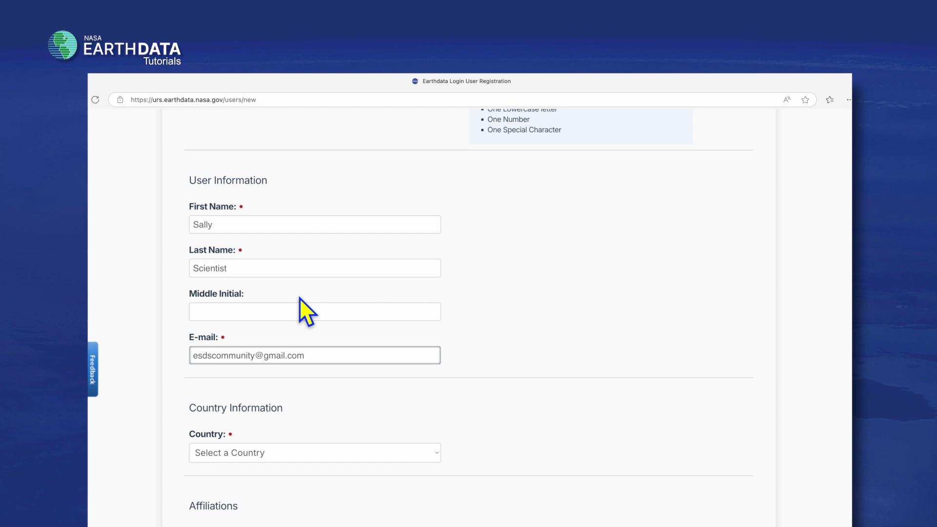
pyautogui.scroll(-2, 366, 321)
# Choose country United States, affiliation Government, study area Land Processes and user type Science Team
pyautogui.click(367, 321)
pyautogui.scroll(-2, 482, 327)
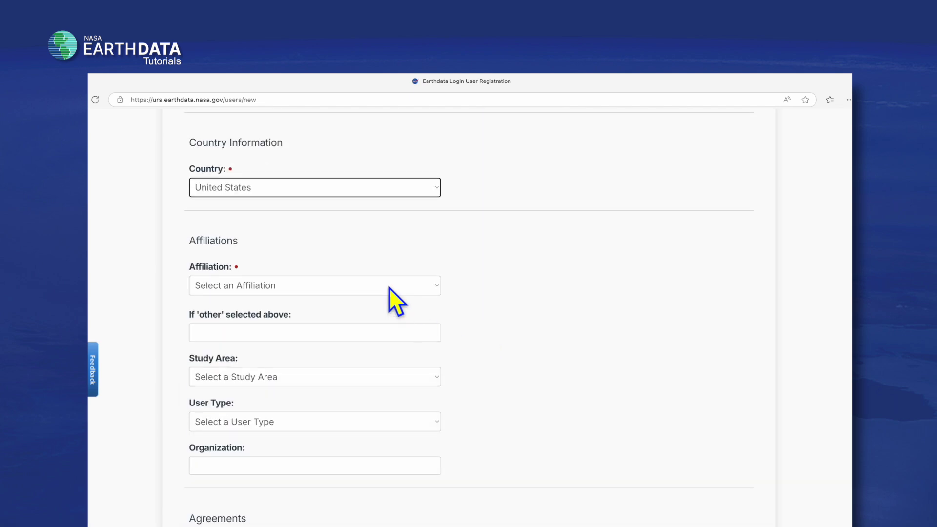
pyautogui.click(389, 288)
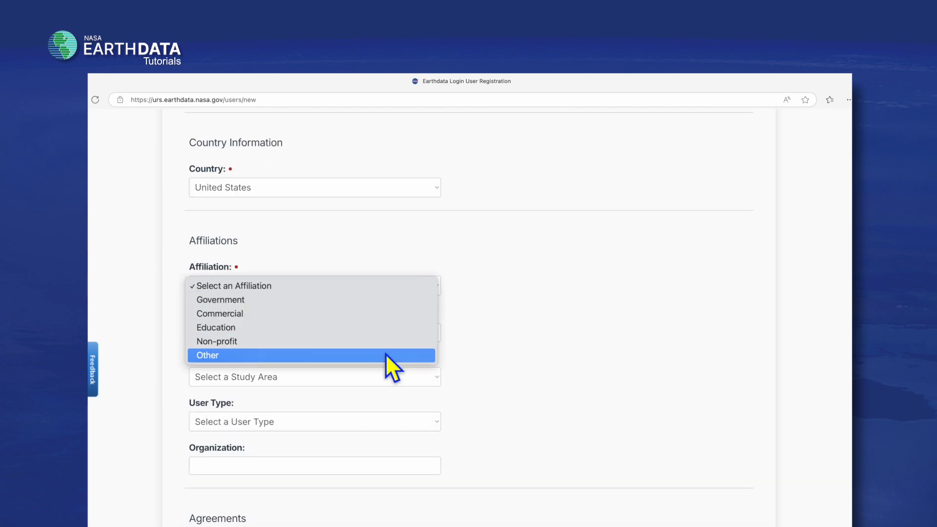
pyautogui.click(384, 305)
pyautogui.scroll(-1, 472, 311)
pyautogui.scroll(-1, 469, 311)
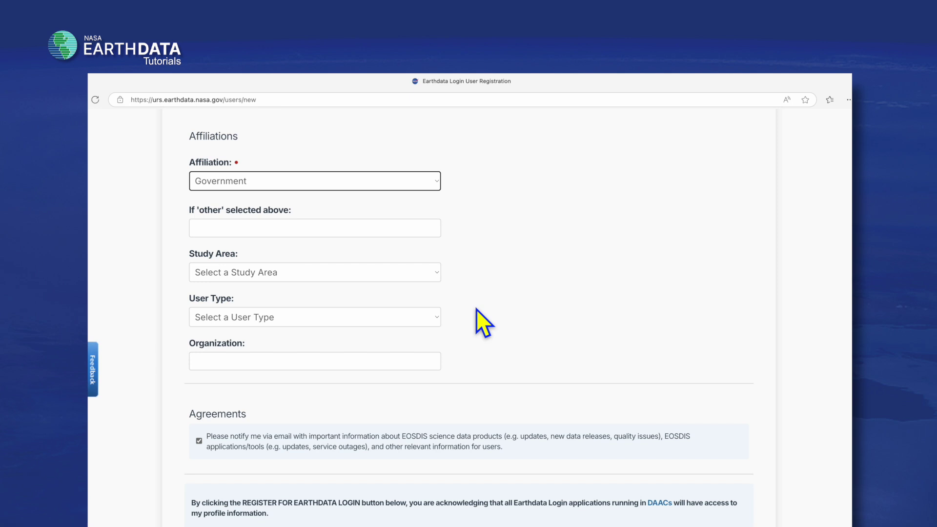
pyautogui.click(397, 274)
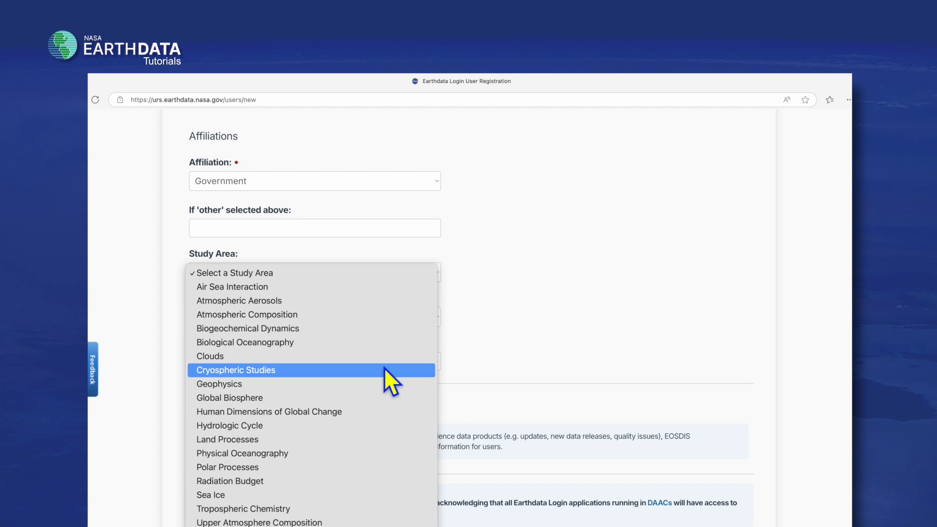
pyautogui.click(376, 440)
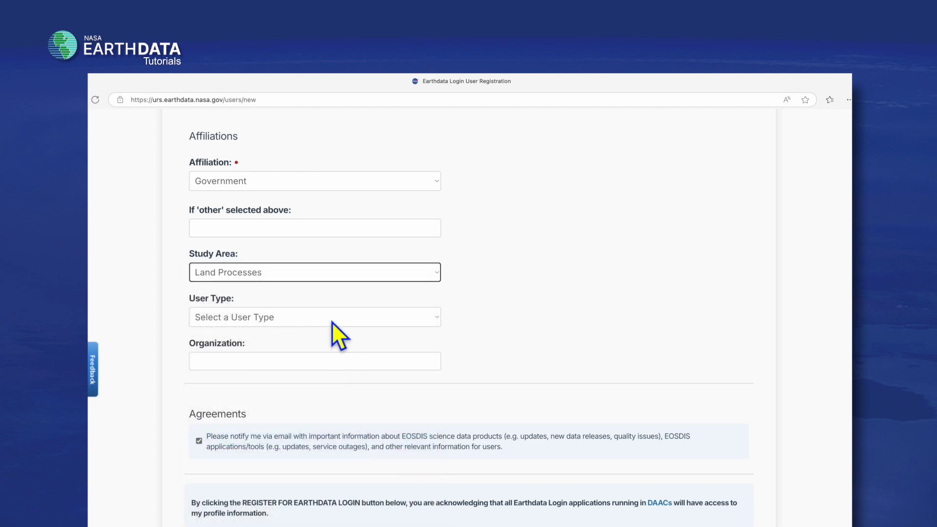
pyautogui.click(332, 322)
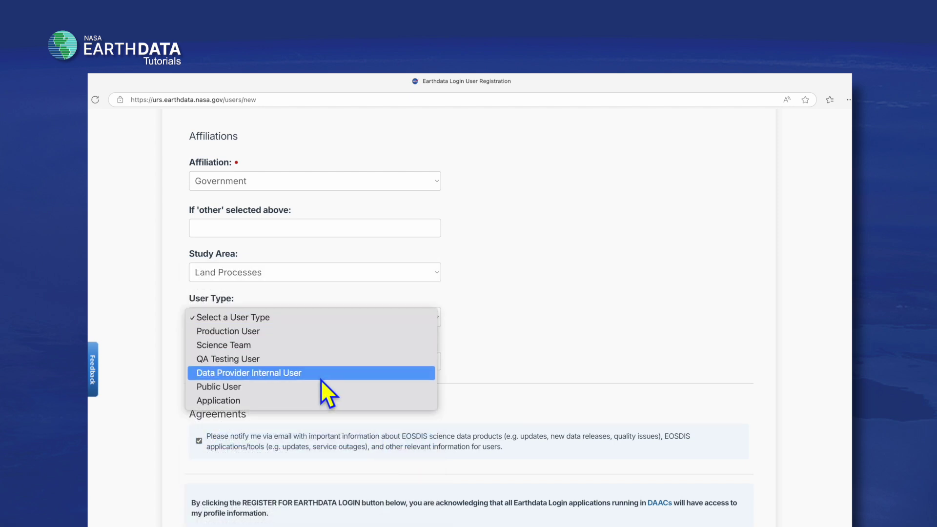
pyautogui.click(318, 345)
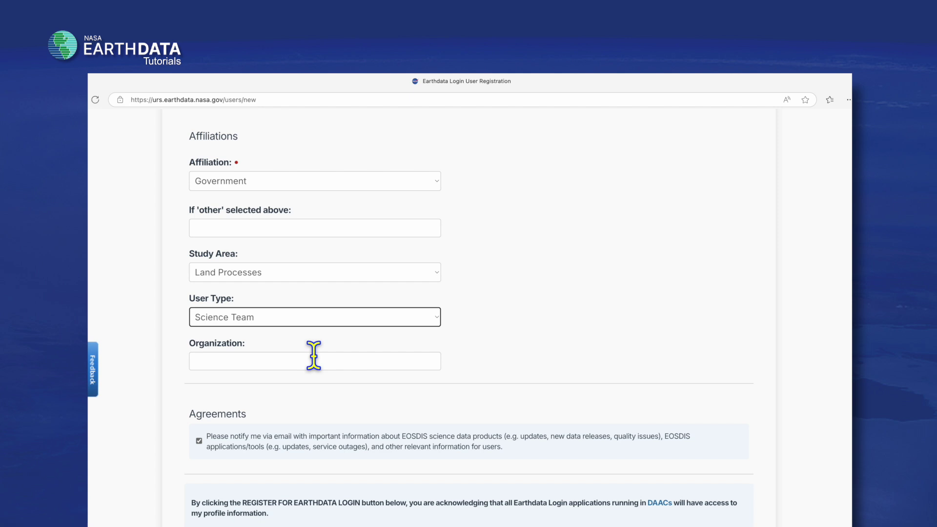
pyautogui.scroll(-3, 500, 304)
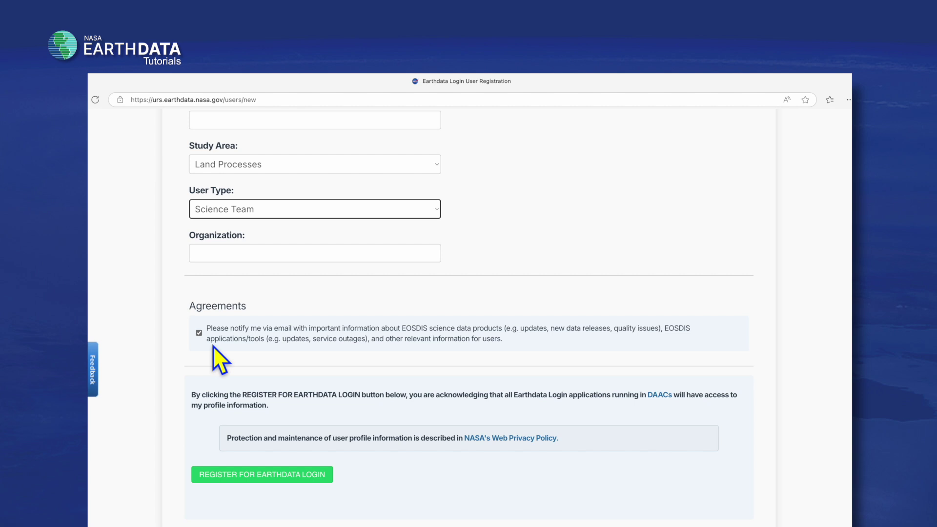
pyautogui.scroll(-2, 214, 347)
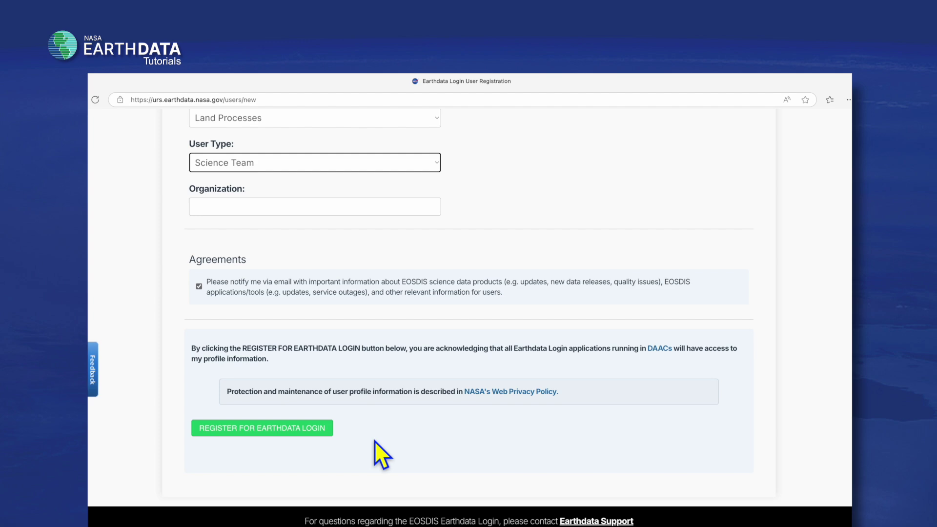
# Submit the completed Earthdata Login registration form
pyautogui.click(276, 431)
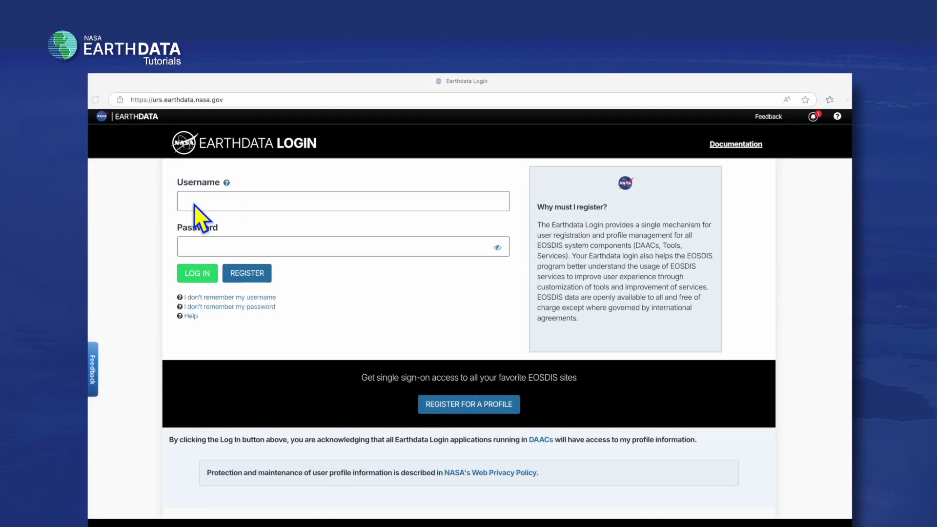
# Log in as sally.scientist with the new account's username and password
pyautogui.click(194, 205)
pyautogui.write('sal')
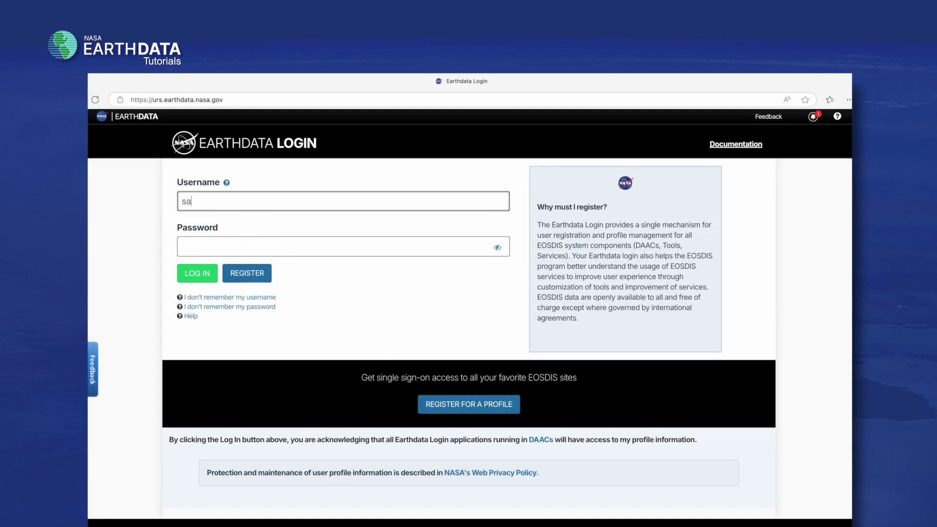
pyautogui.write('ly.scientist')
pyautogui.press('Tab')
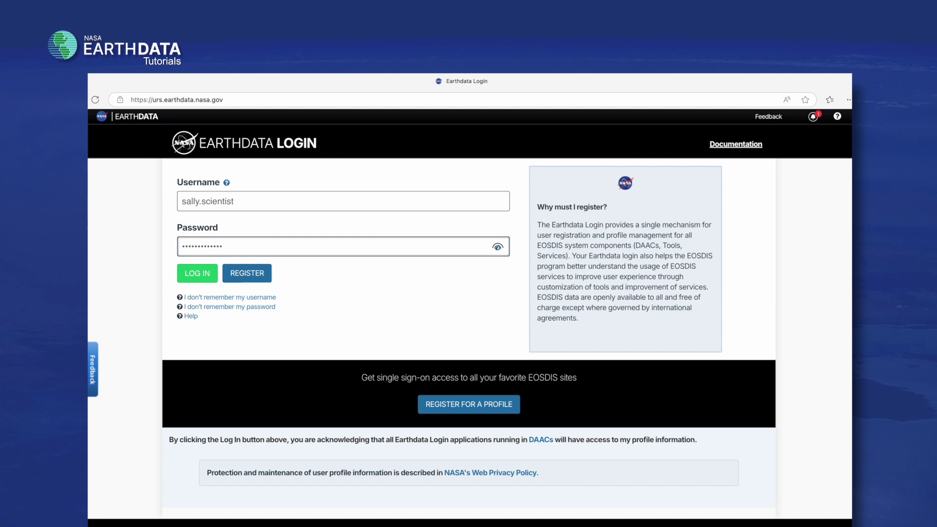
pyautogui.click(198, 275)
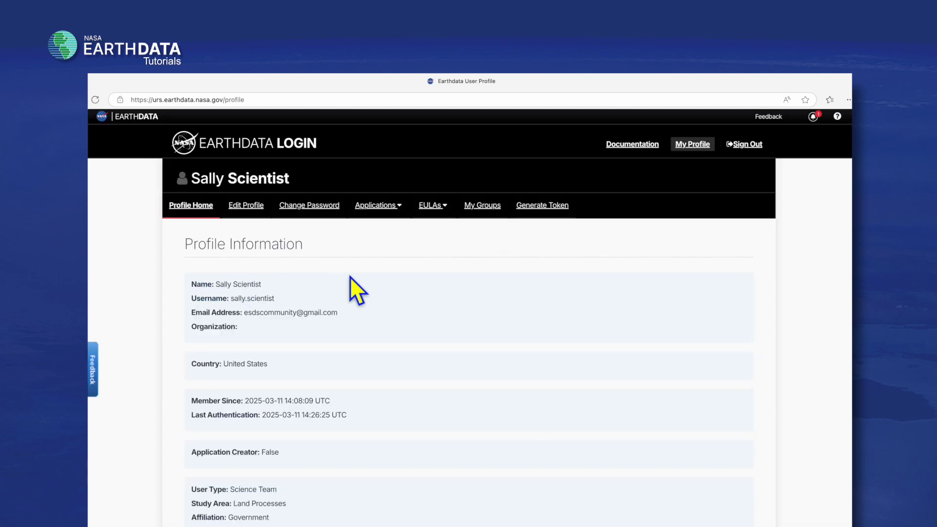